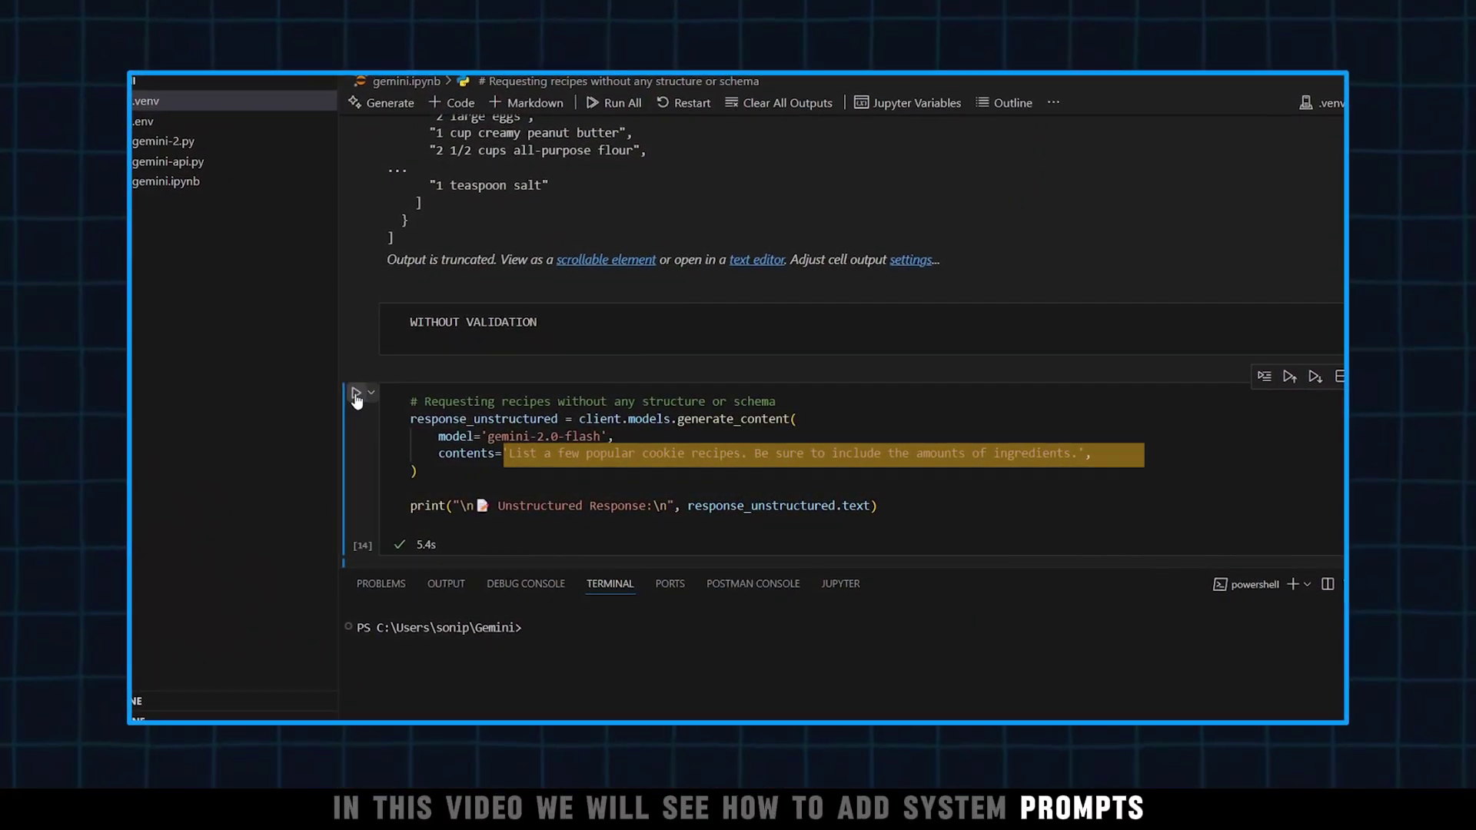
Step: Re-run the unstructured cookie-recipe request cell
left_click(356, 397)
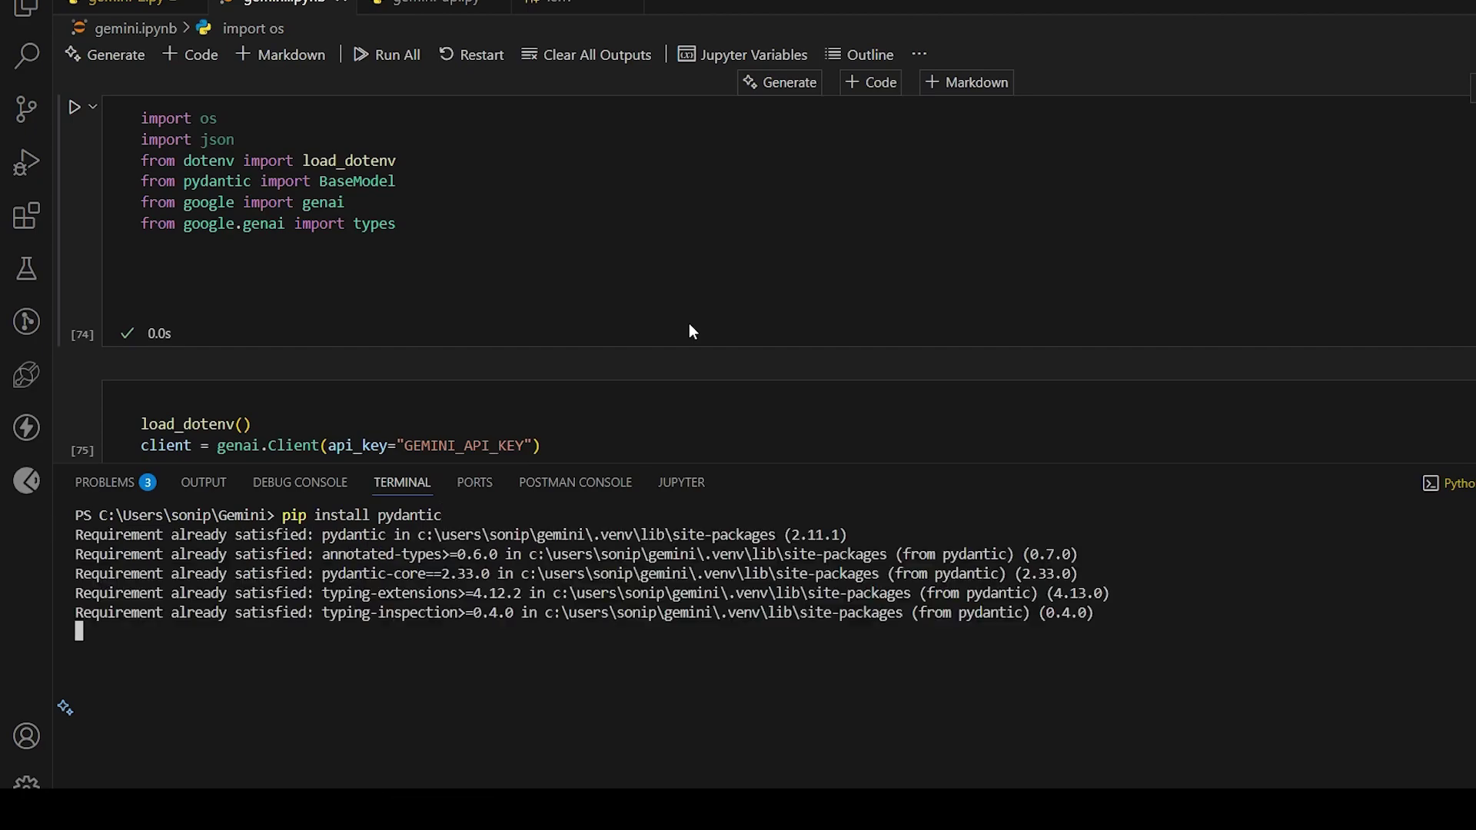
Step: Highlight the 'from pydantic import BaseModel' import line, then deselect it
left_click_drag(404, 184, 157, 185)
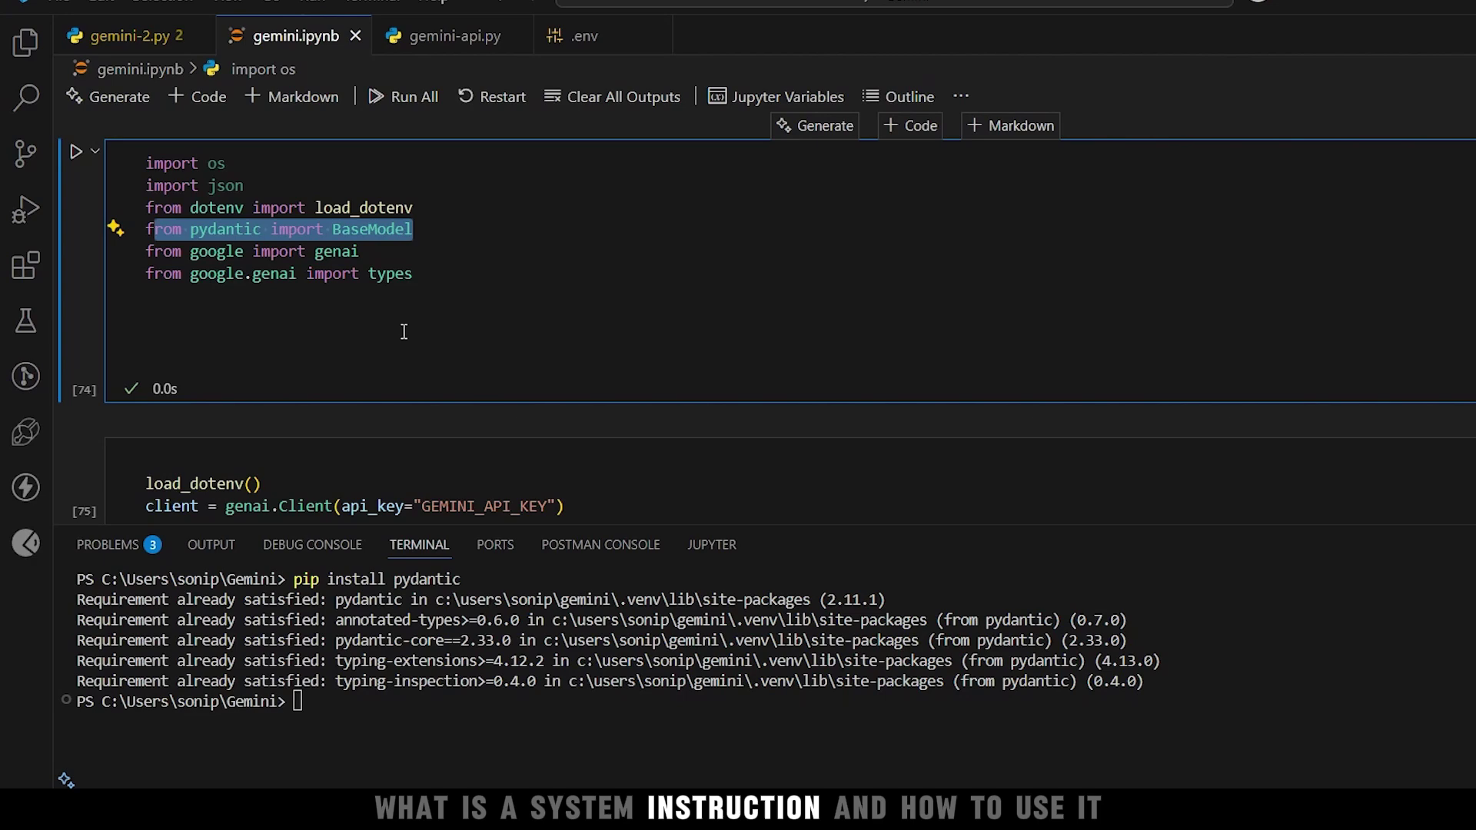
left_click(249, 285)
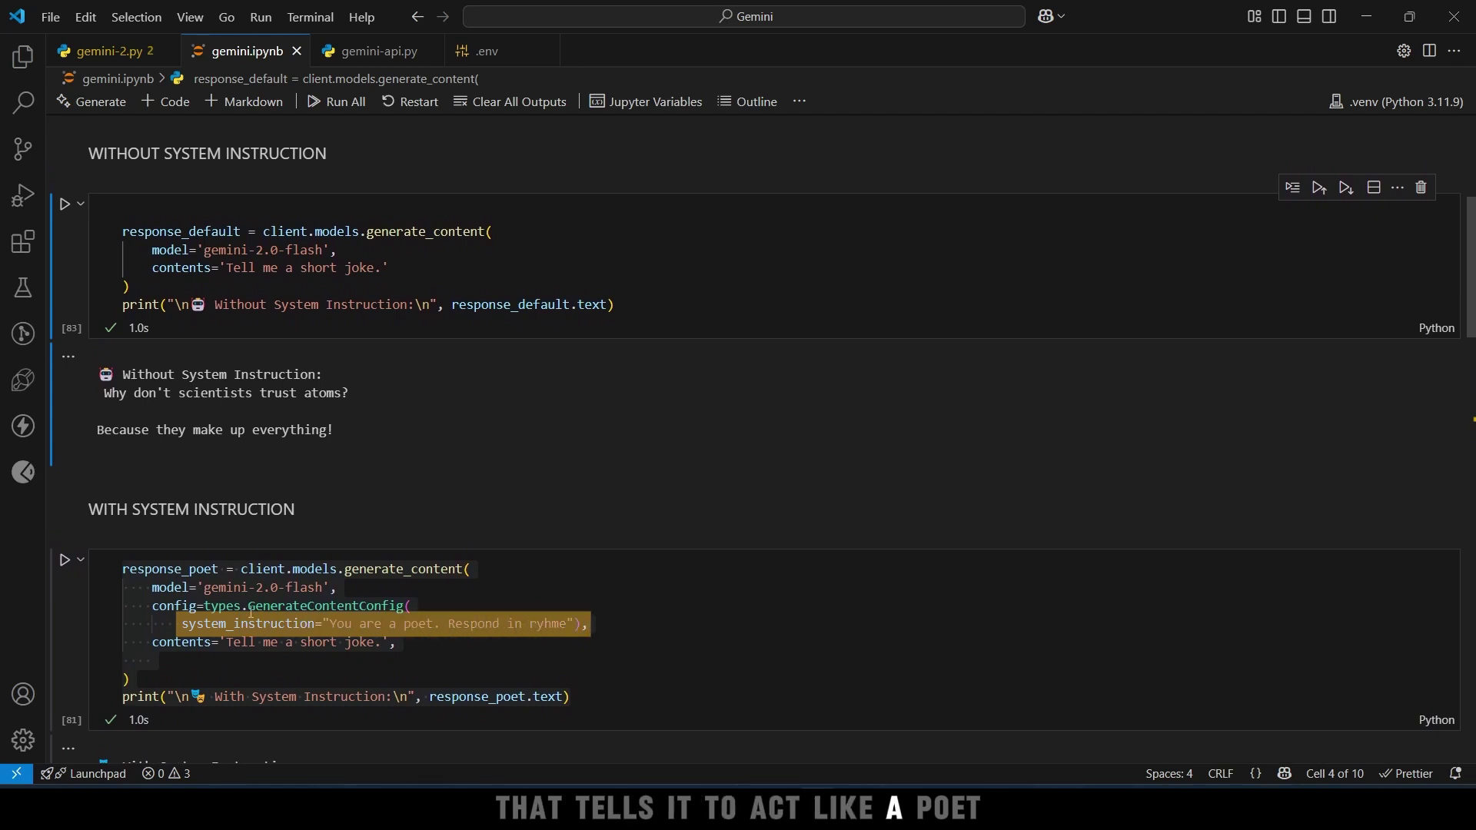
Step: Place the cursor in the poet system-instruction joke cell
left_click(249, 659)
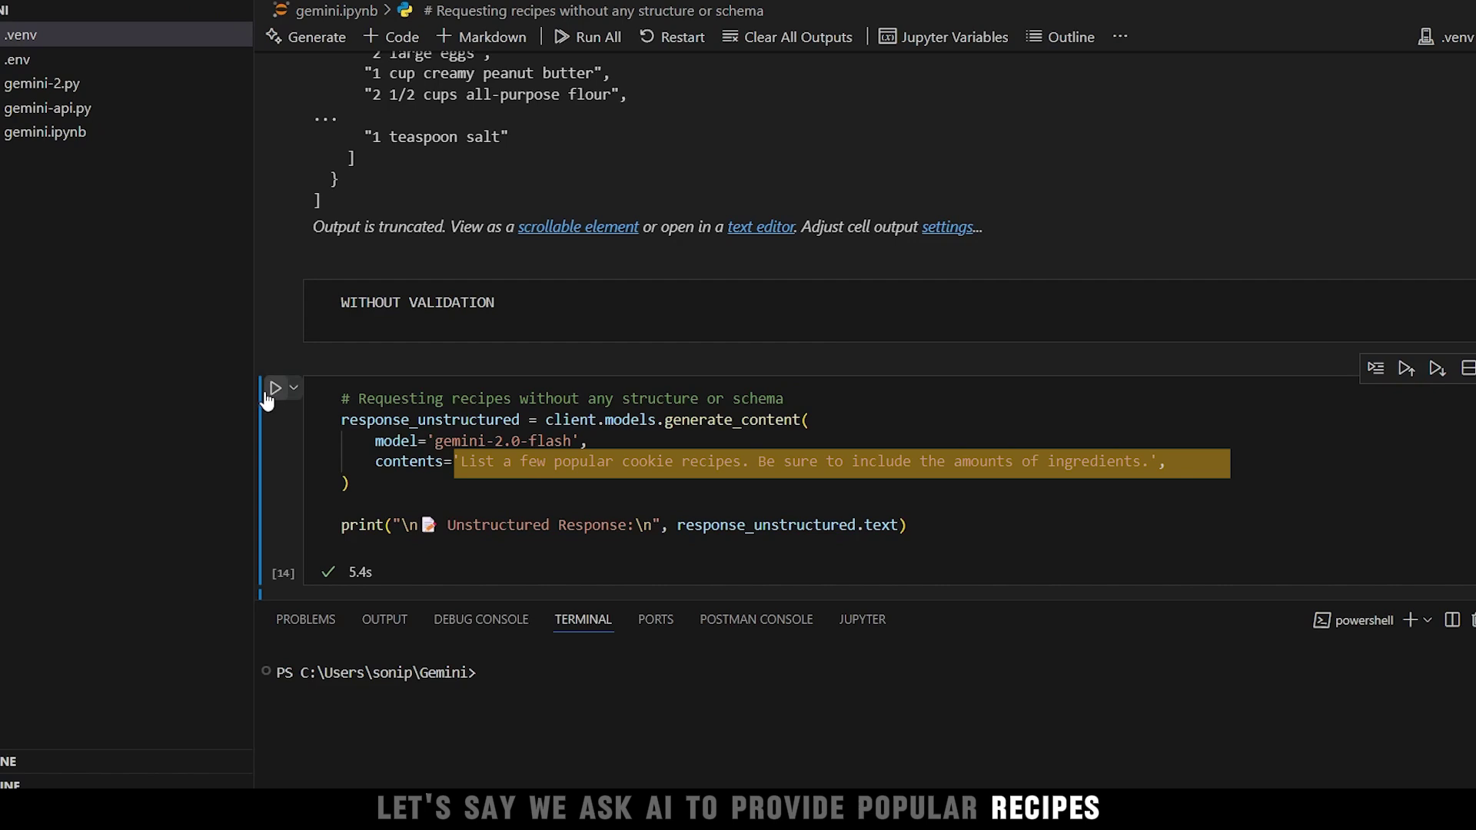
scroll(450, 420, "down", 1)
scroll(449, 419, "down", 2)
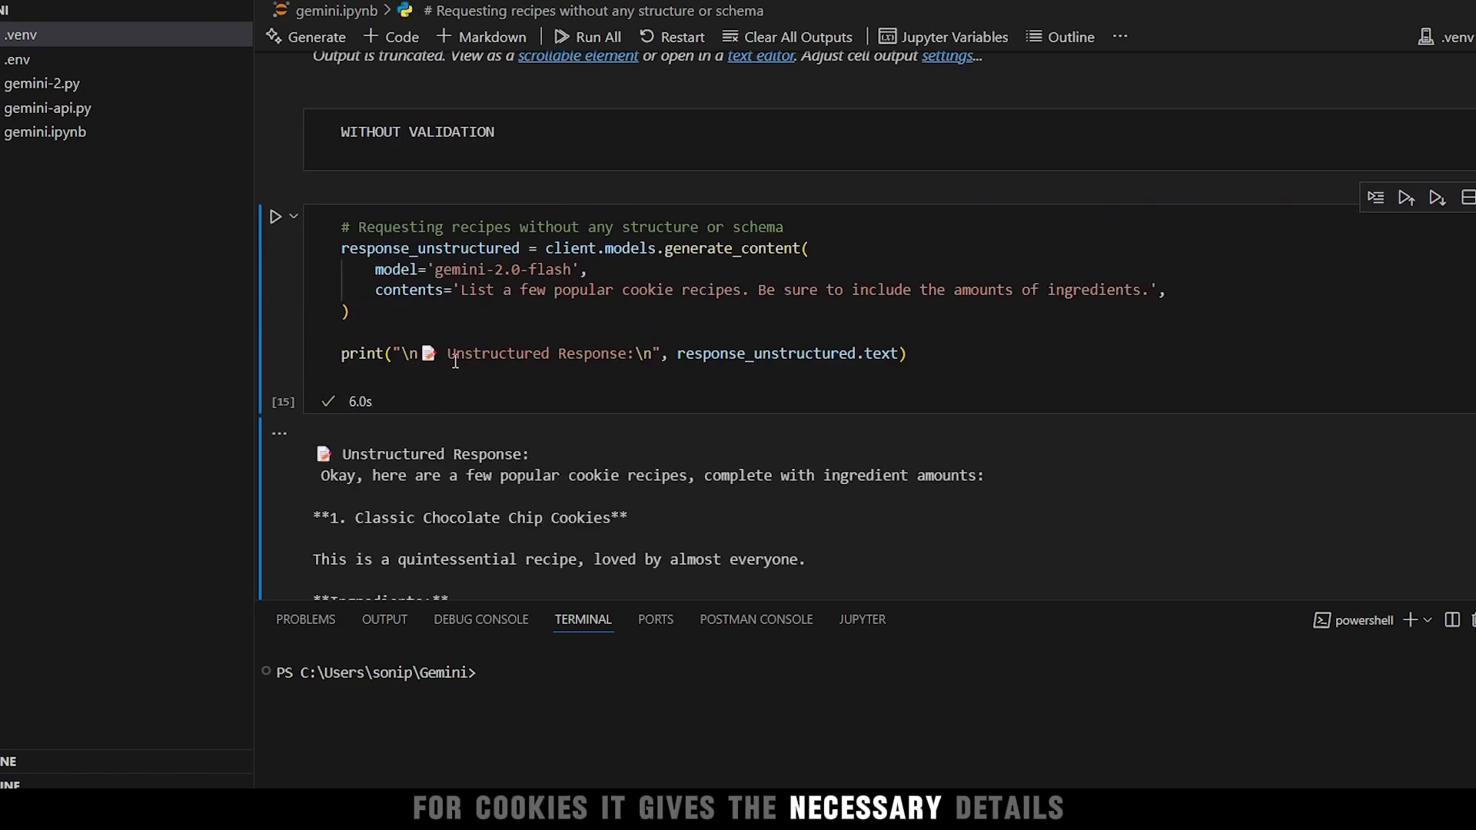
scroll(346, 365, "down", 1)
scroll(458, 405, "down", 1)
scroll(471, 372, "down", 2)
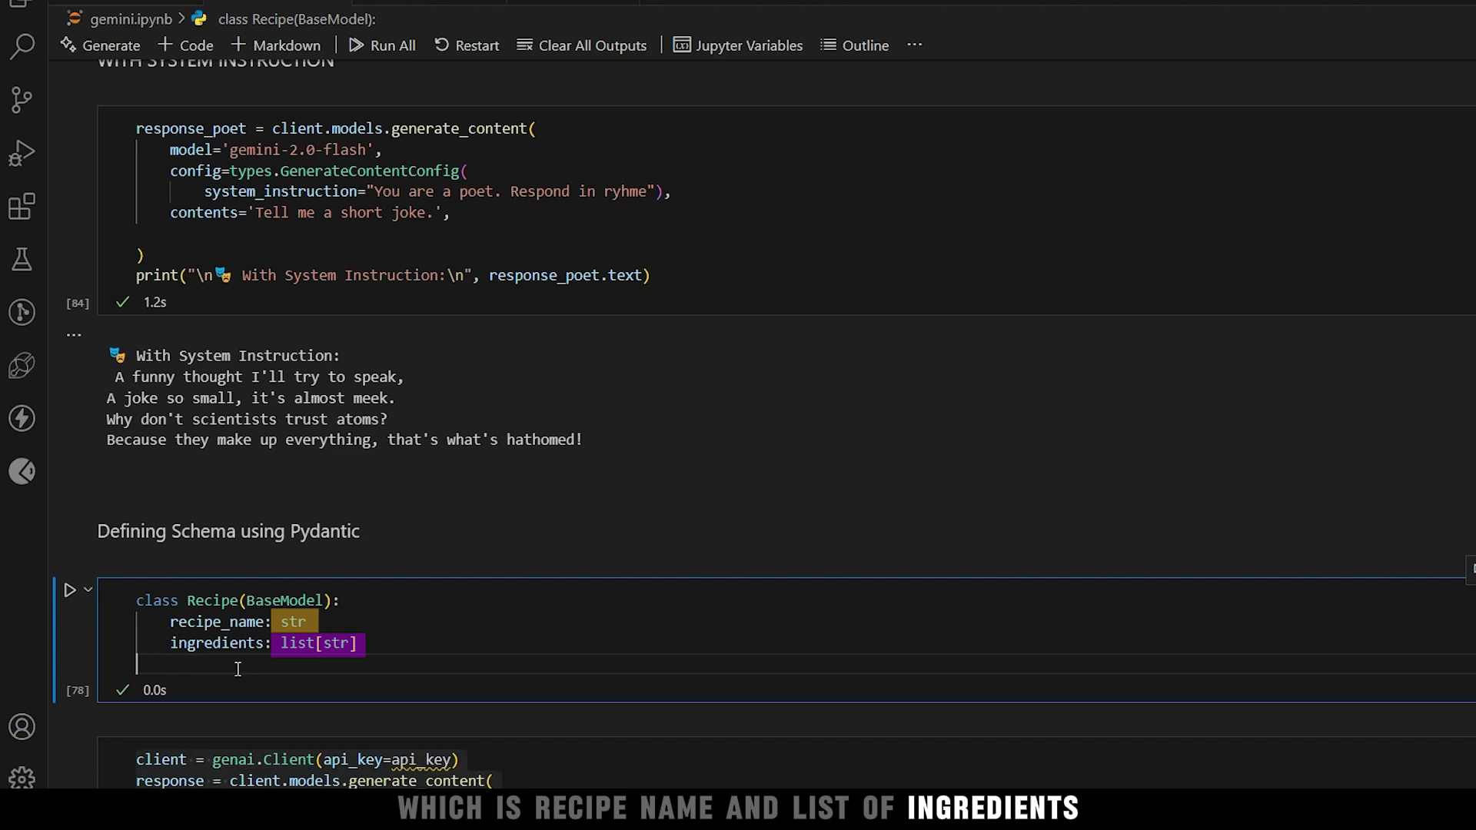
scroll(178, 616, "down", 1)
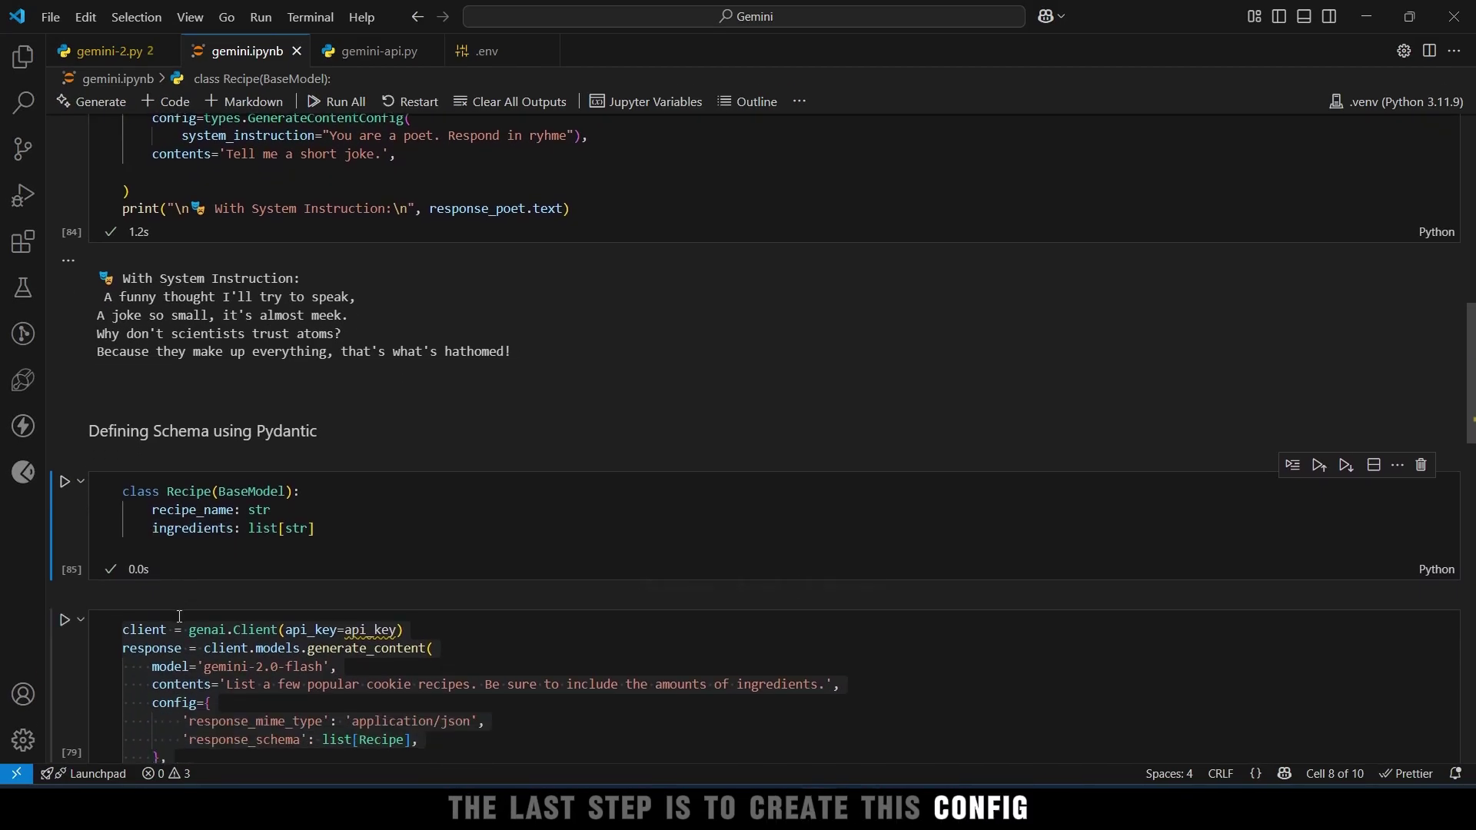
scroll(178, 618, "down", 1)
scroll(177, 616, "down", 1)
scroll(178, 616, "down", 1)
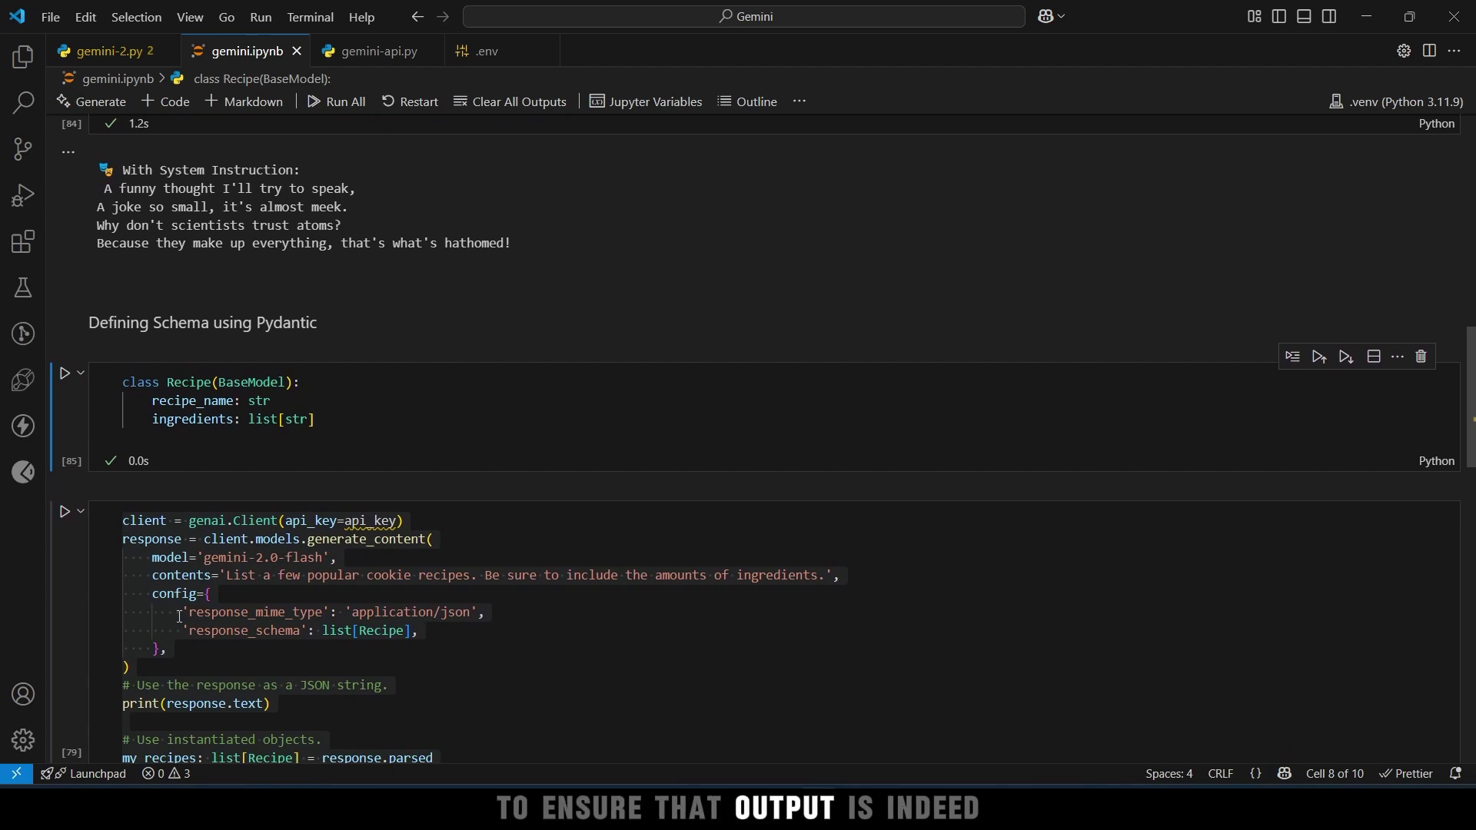
scroll(179, 617, "down", 1)
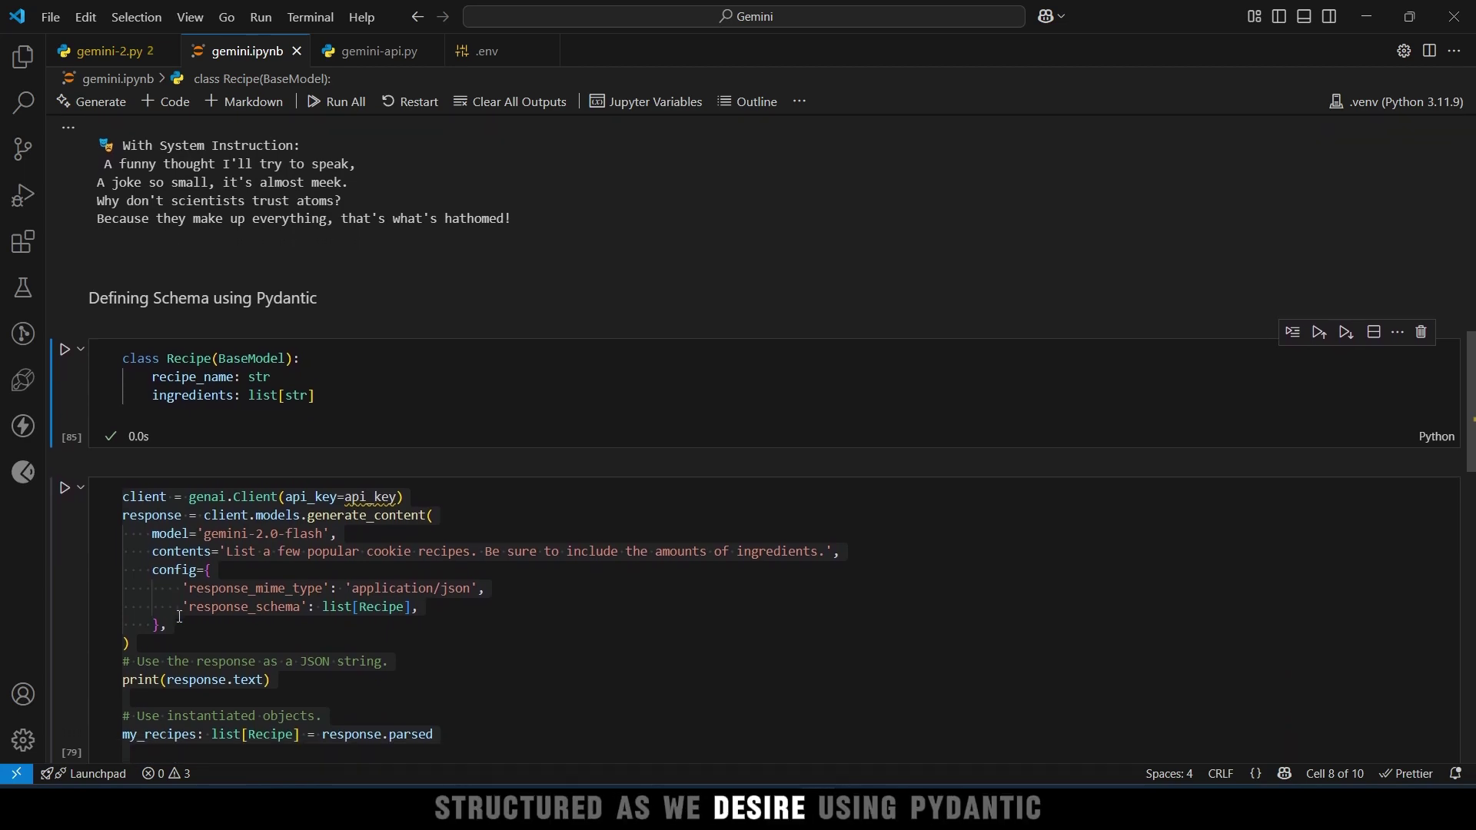
scroll(178, 616, "down", 1)
scroll(202, 447, "down", 1)
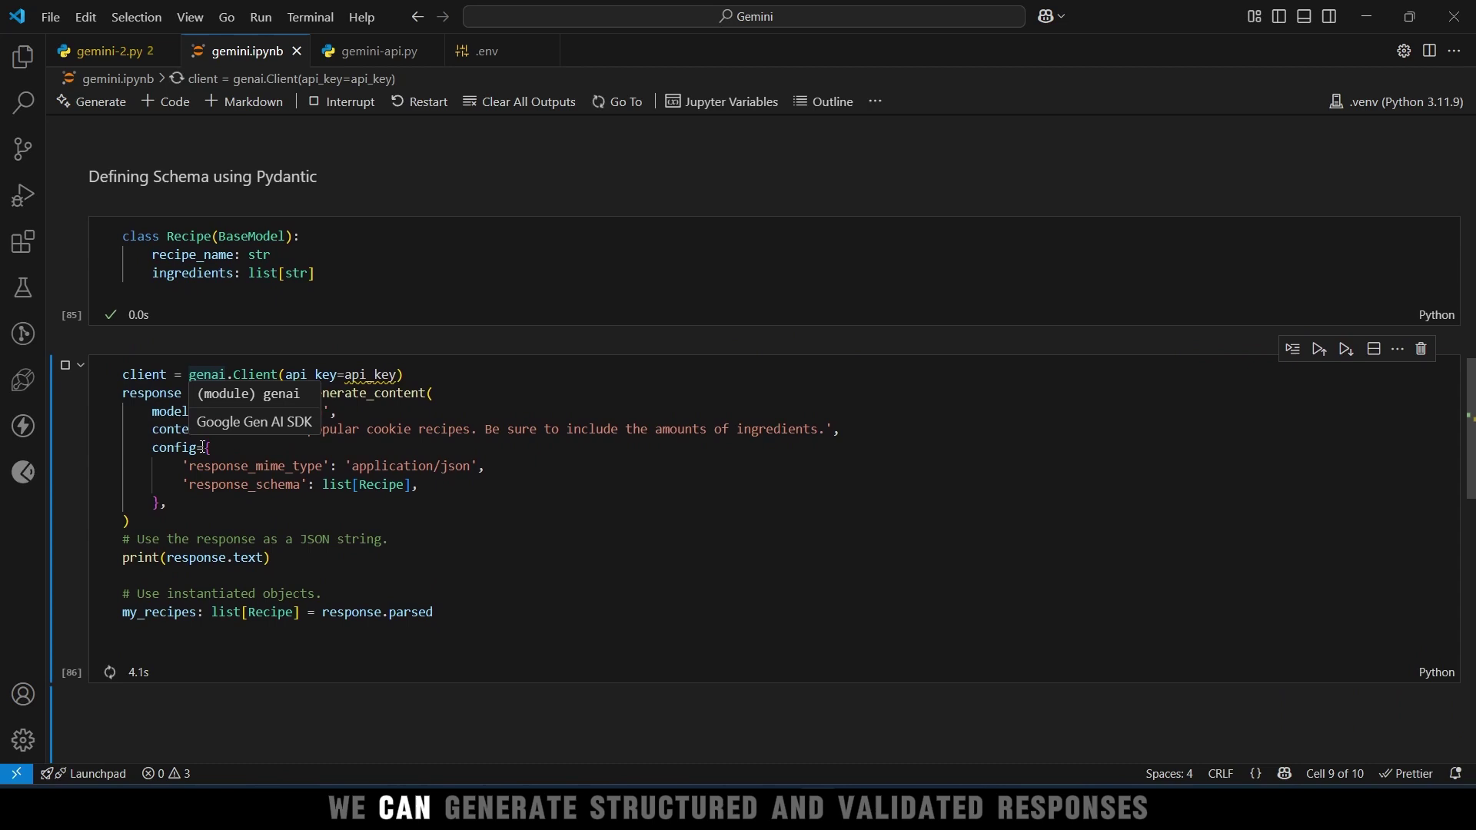
scroll(202, 446, "down", 1)
scroll(202, 446, "down", 1)
scroll(201, 446, "down", 1)
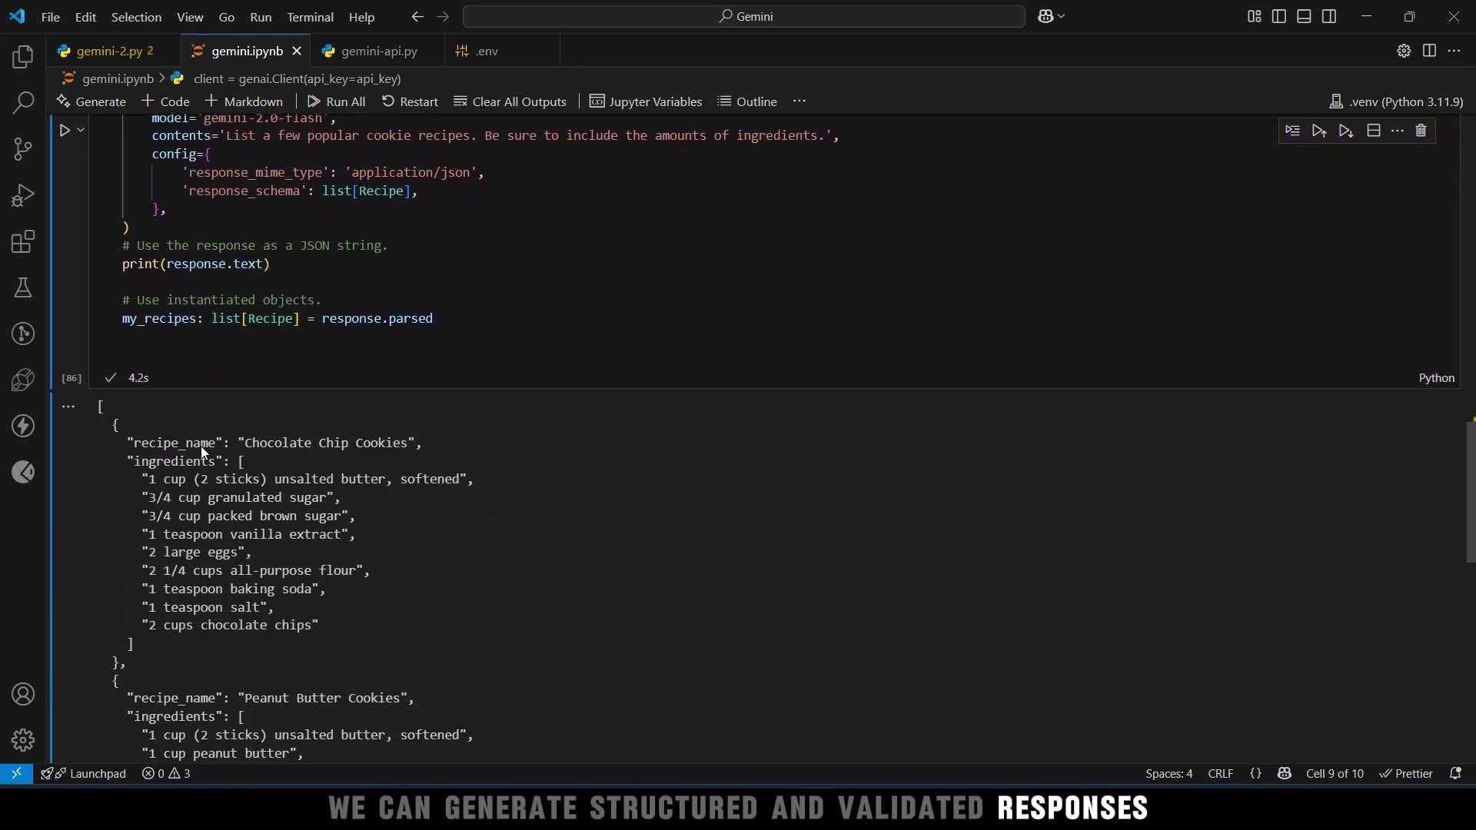
scroll(201, 447, "down", 1)
scroll(201, 446, "down", 1)
scroll(200, 446, "down", 2)
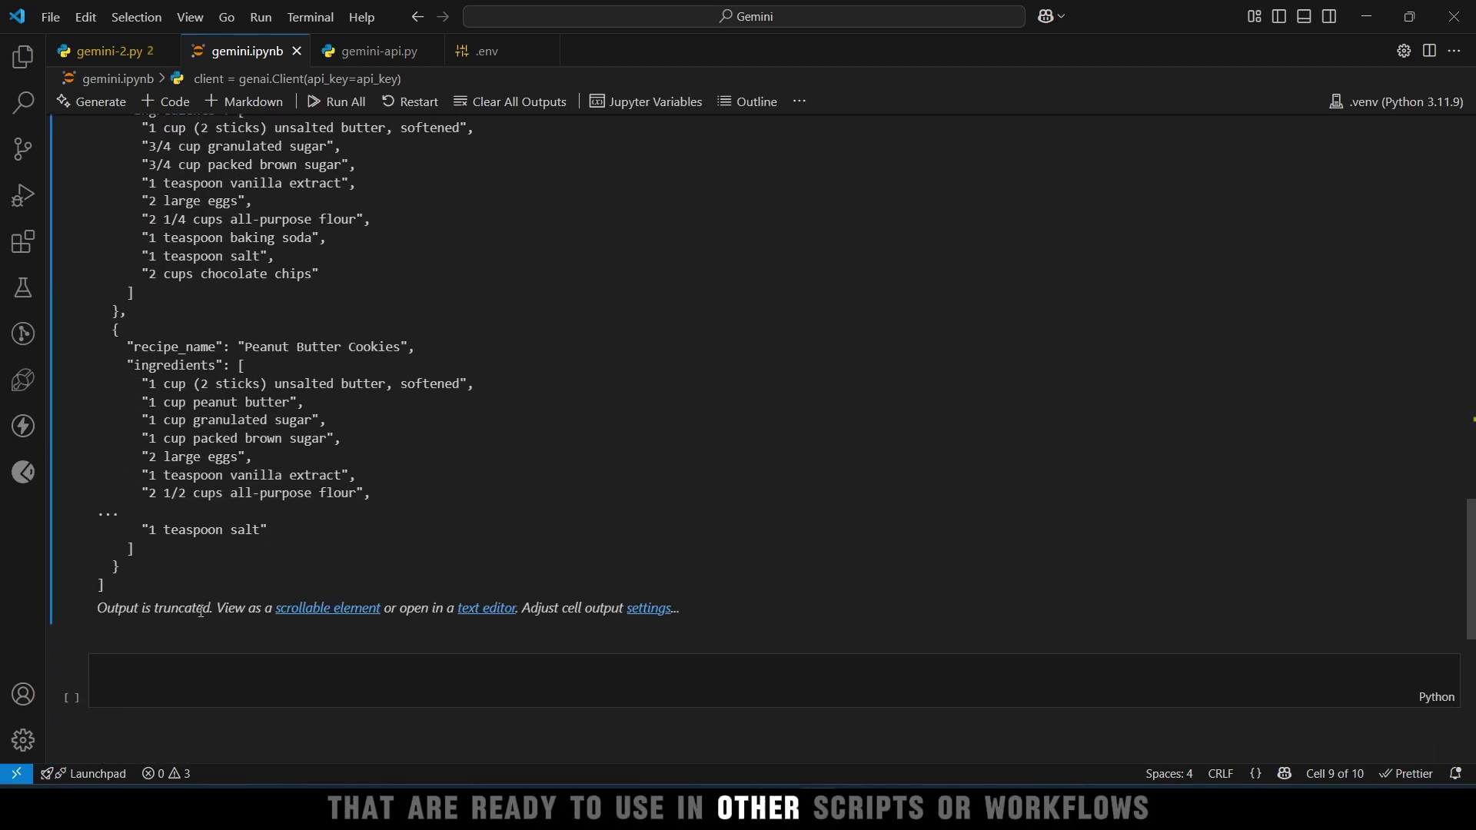